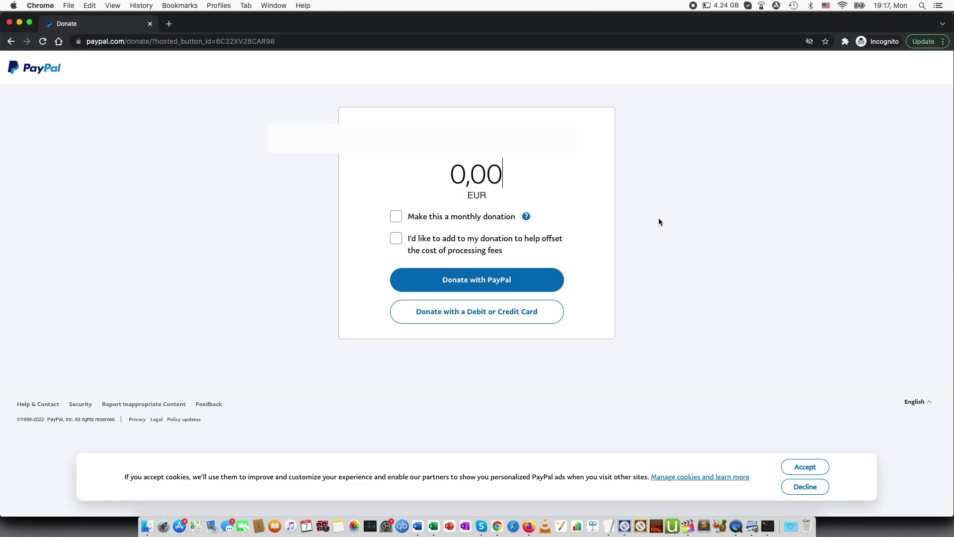
- From account settings, open Seller Tools, manage PayPal buttons and start a new Donate button
type("1000")
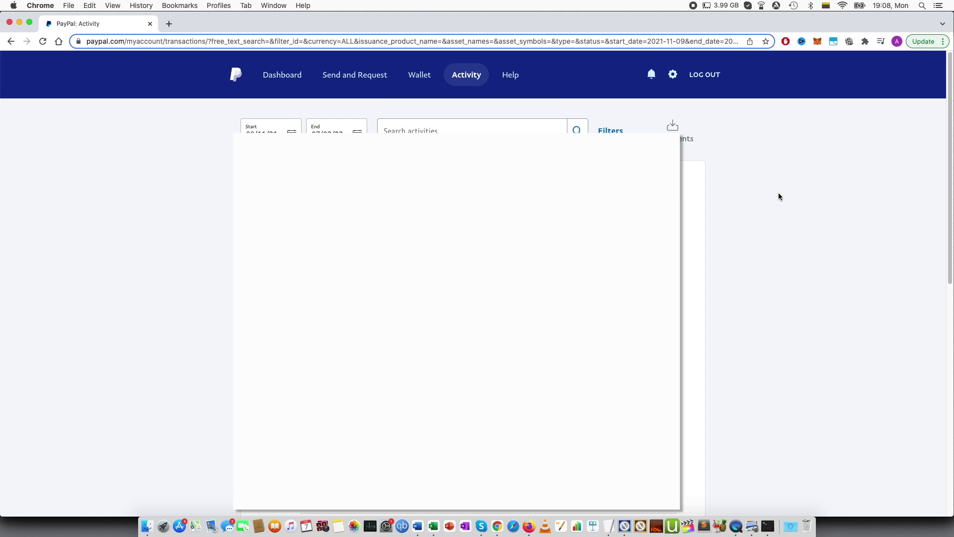
left_click(672, 75)
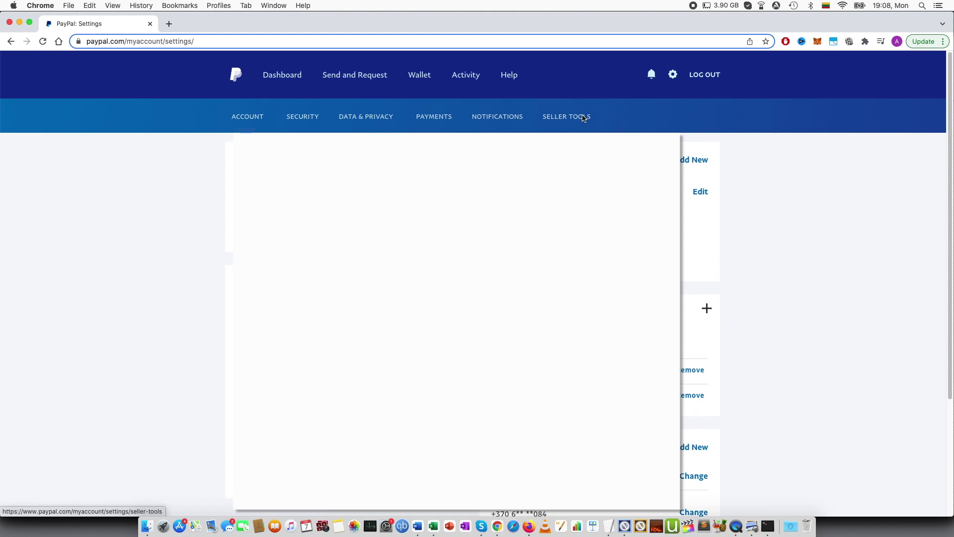
left_click(584, 119)
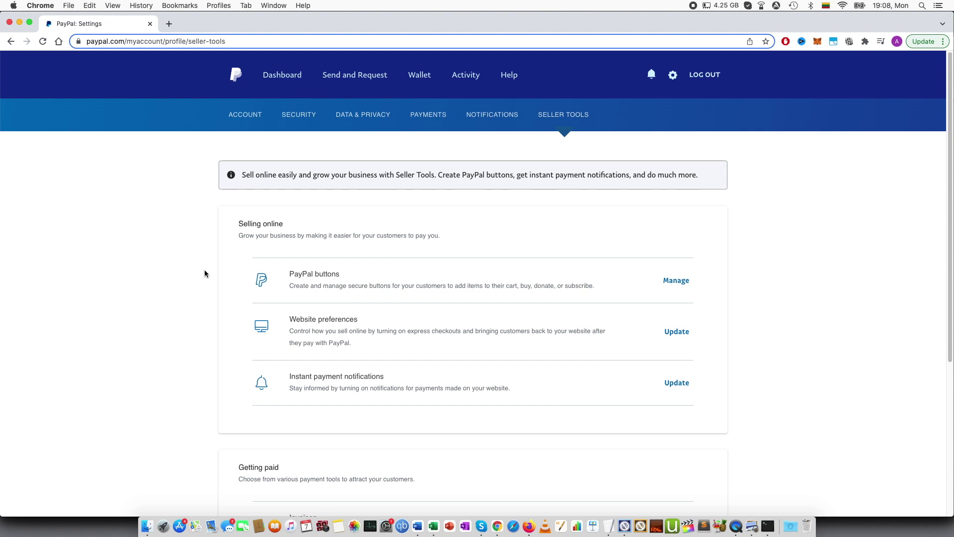
left_click(682, 281)
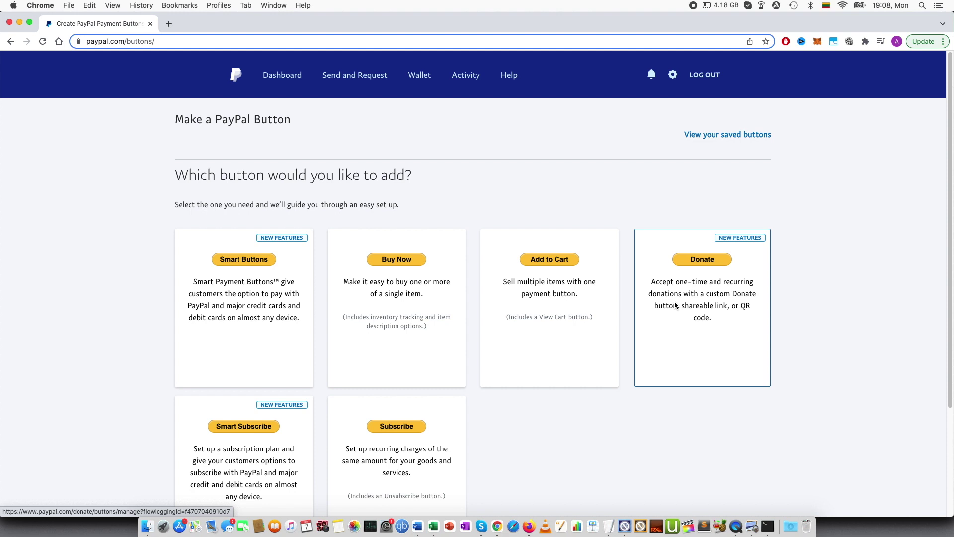
left_click(698, 262)
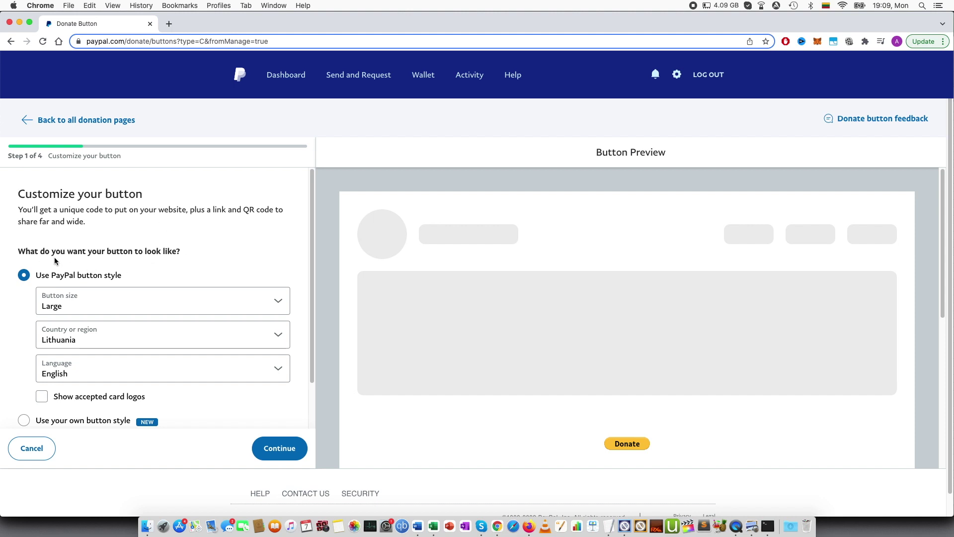
- Try the Small button size, then set the Donate button back to Large
left_click(78, 302)
left_click(70, 348)
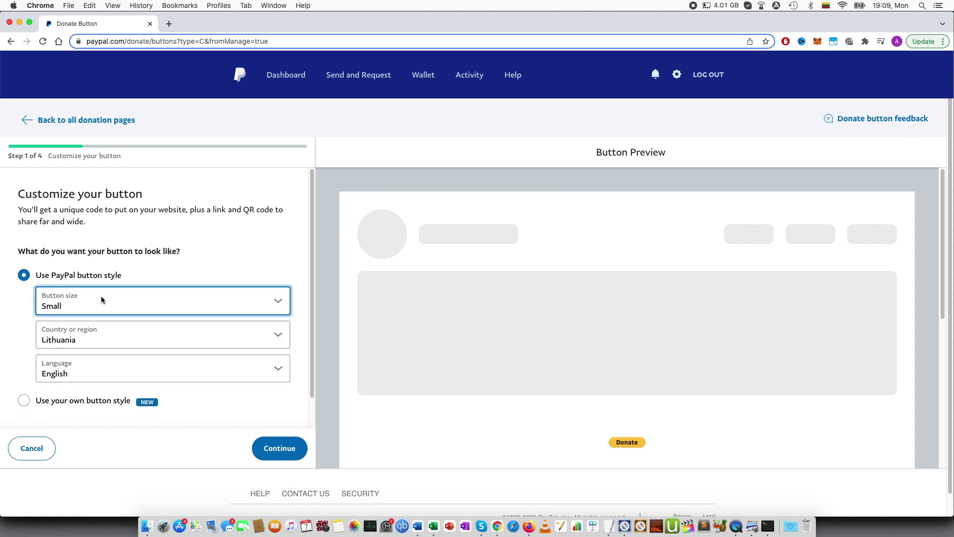
scroll(589, 427, "down", 1)
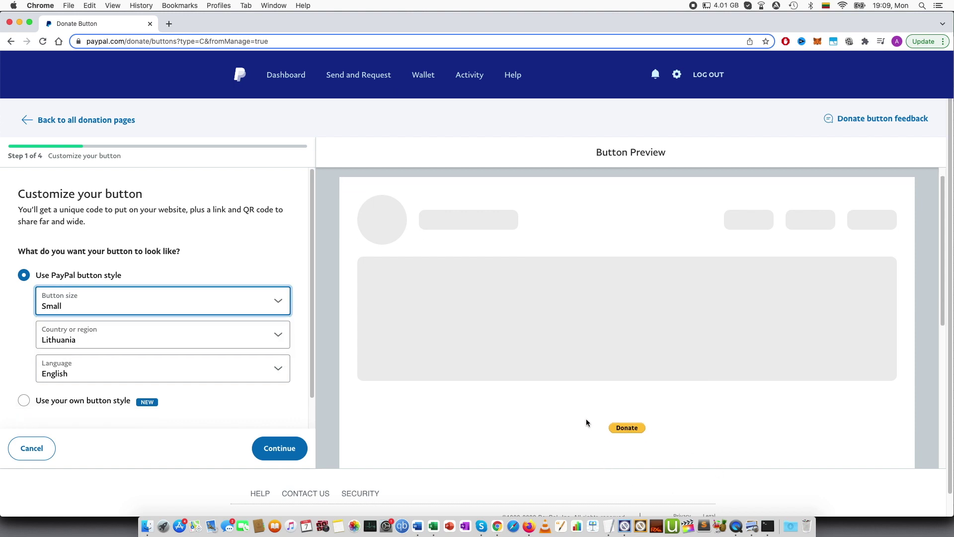
left_click(93, 305)
left_click(69, 331)
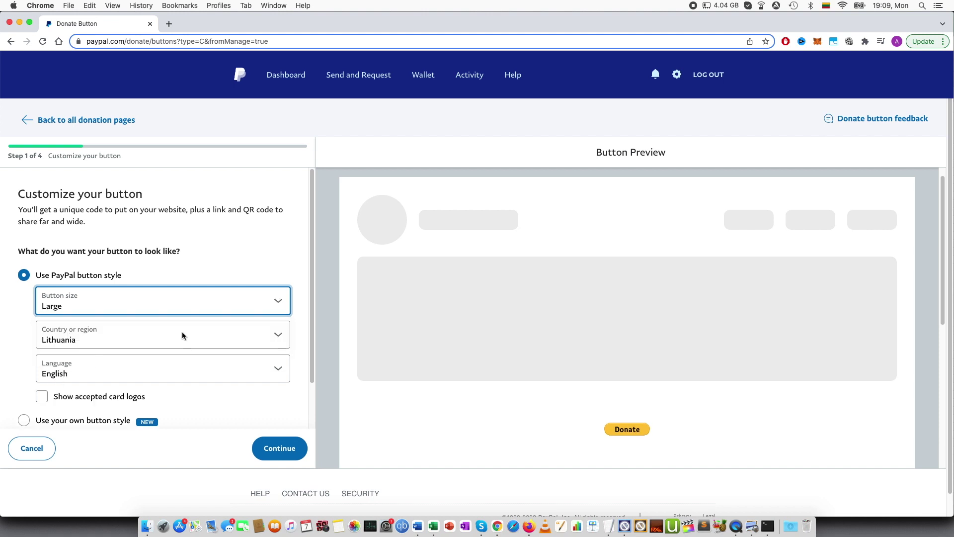
scroll(182, 332, "down", 2)
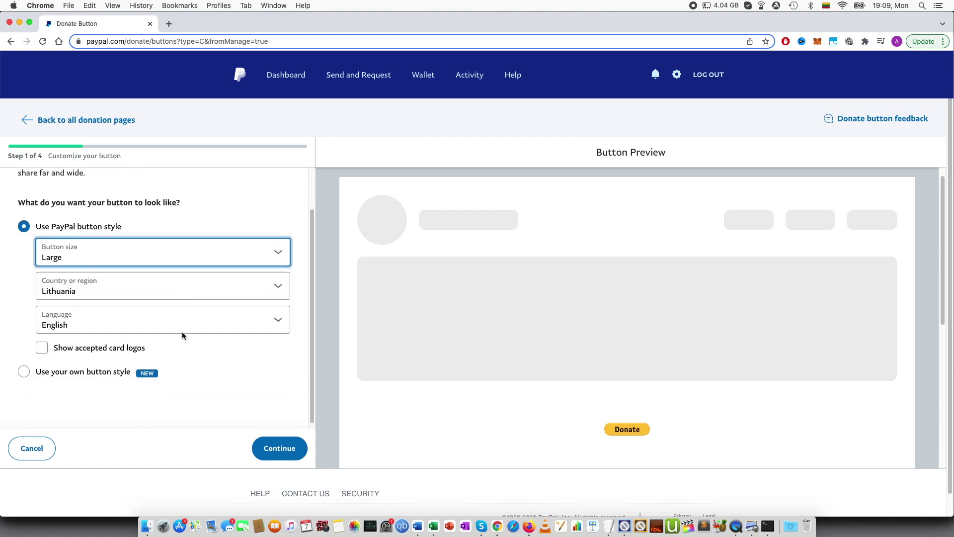
- Try a custom button image, then revert to the PayPal button style and continue
left_click(60, 368)
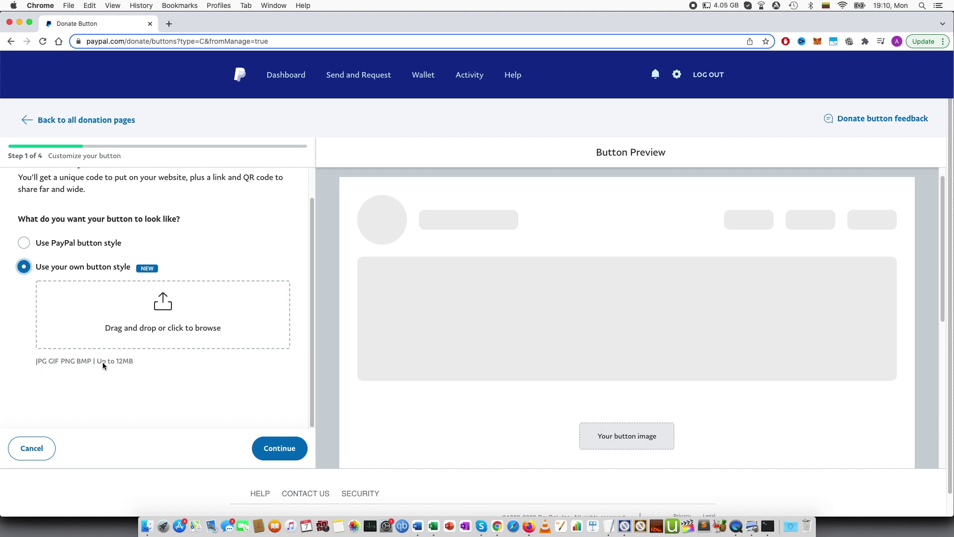
left_click(70, 242)
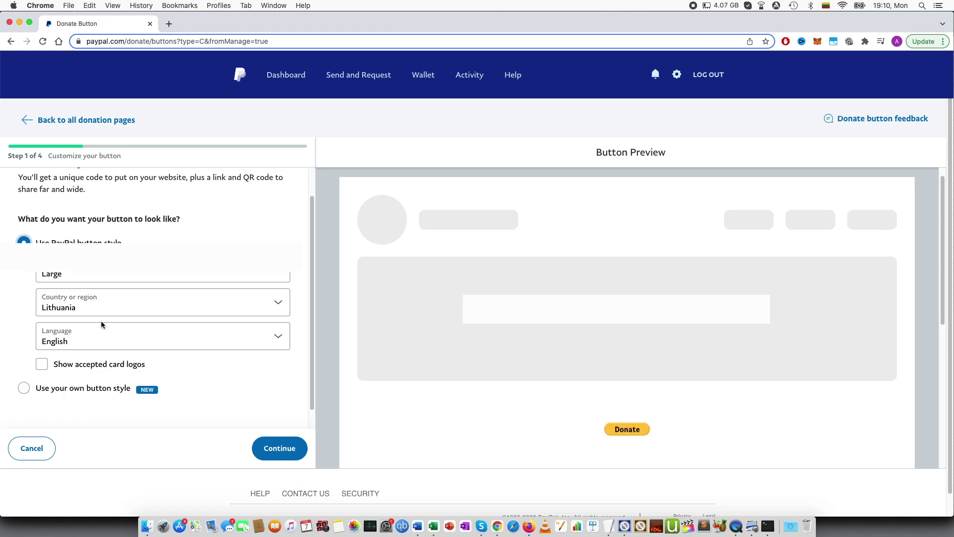
left_click(280, 447)
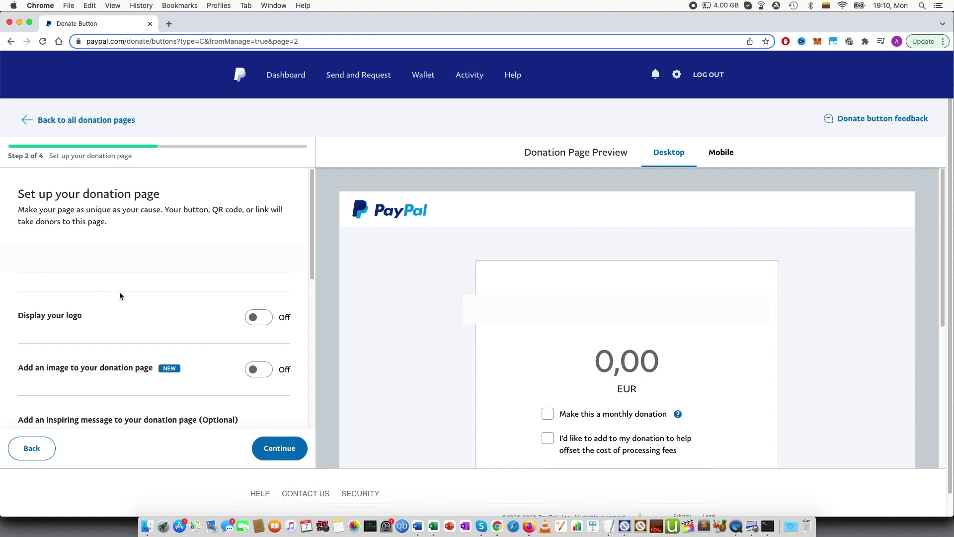
left_click(72, 272)
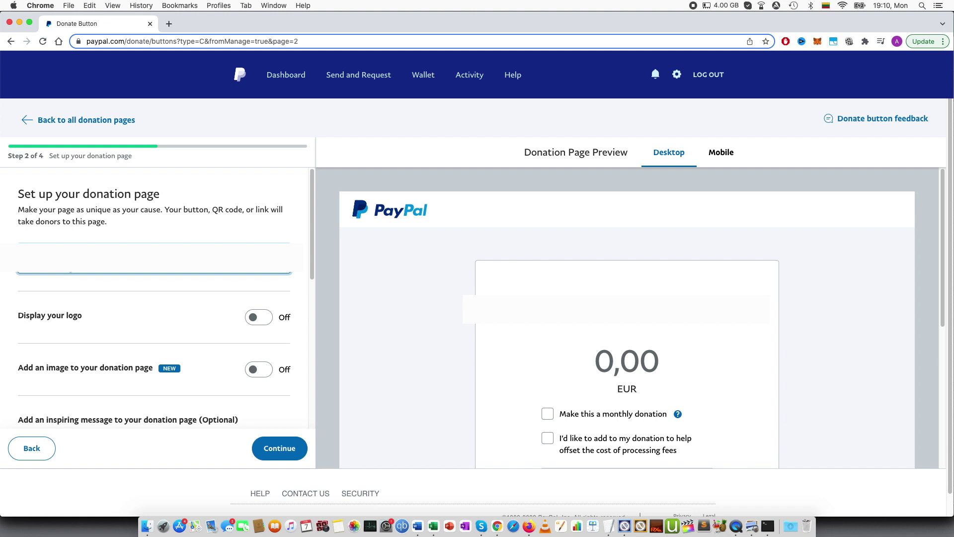
left_click(182, 237)
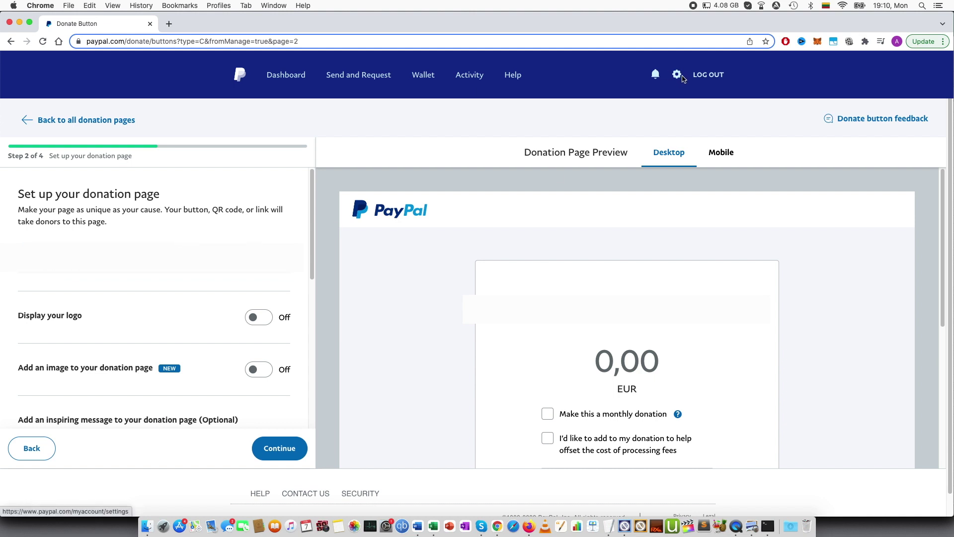
scroll(100, 281, "down", 2)
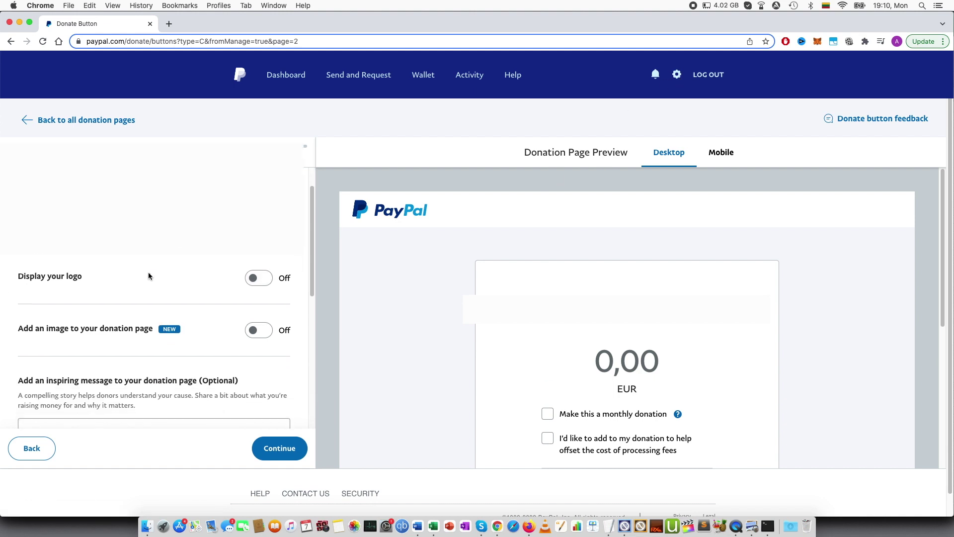
left_click(255, 275)
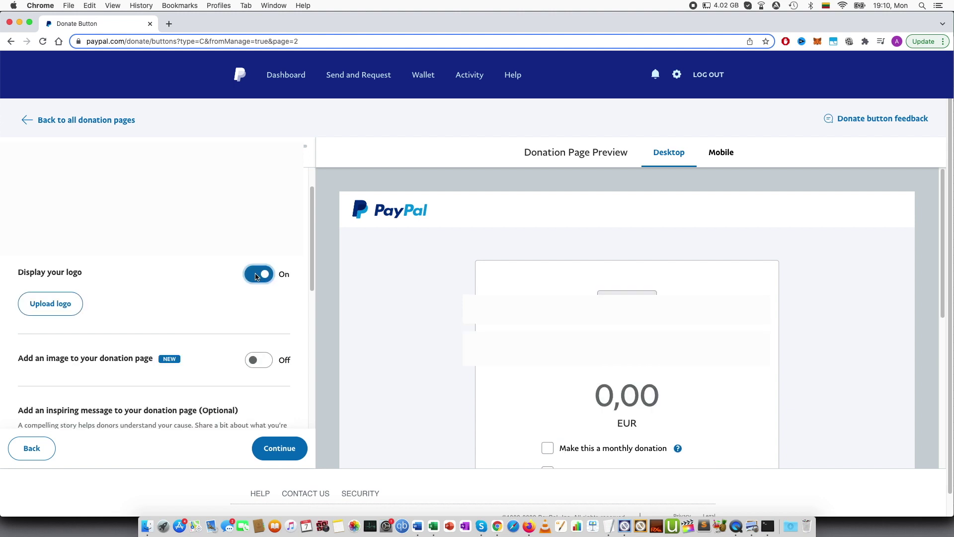
left_click(255, 274)
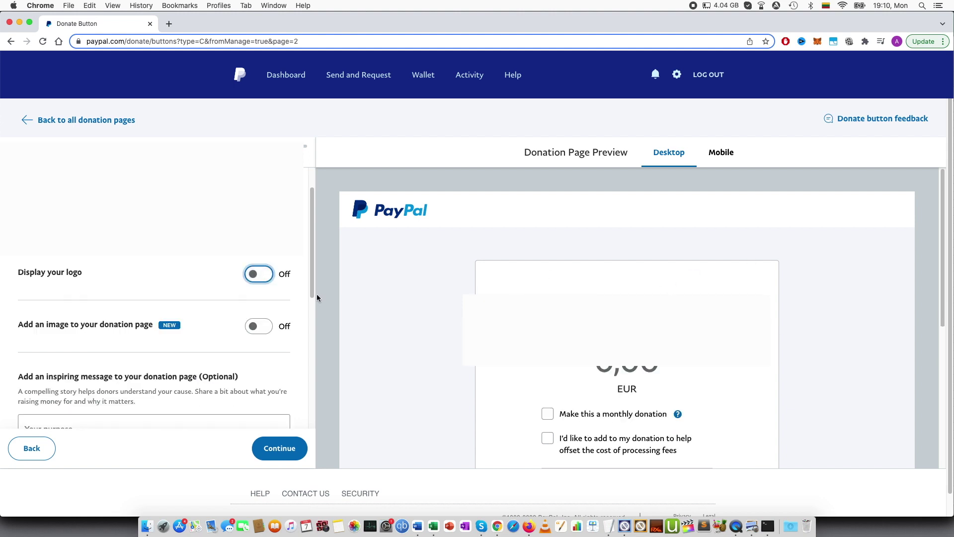
scroll(179, 298, "down", 3)
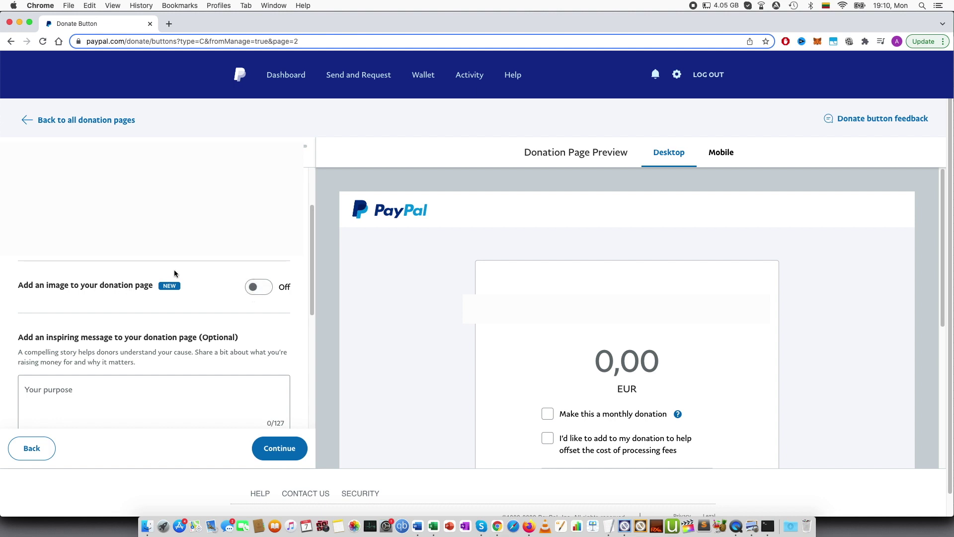
scroll(174, 269, "down", 5)
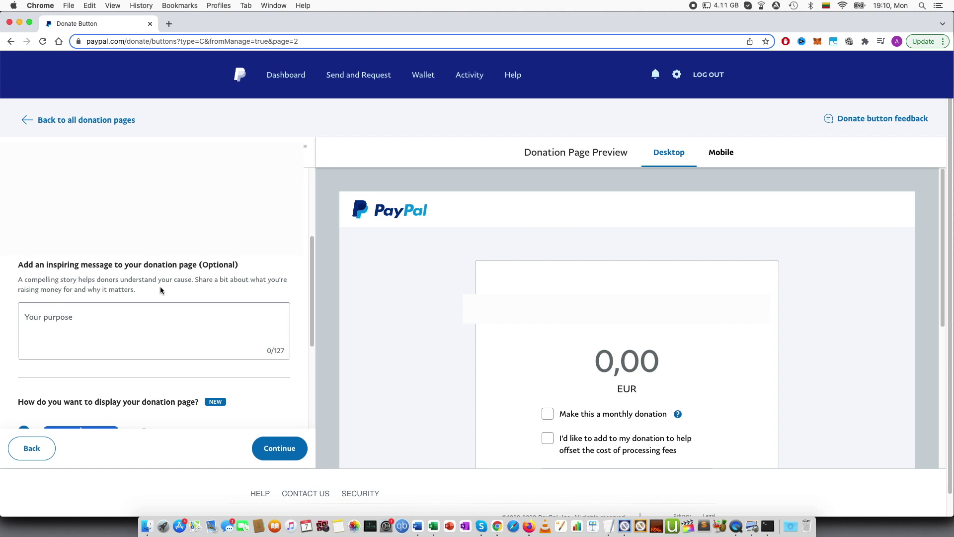
scroll(160, 290, "down", 5)
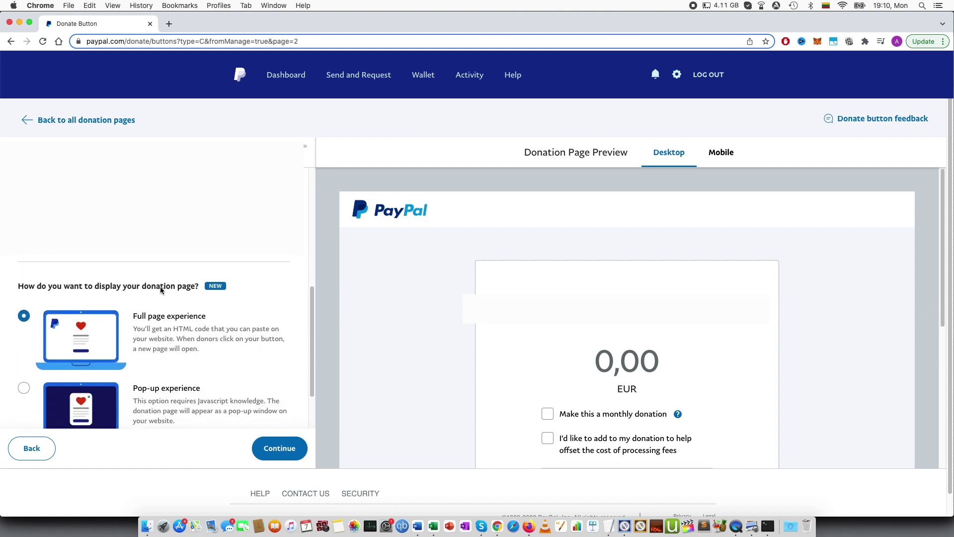
scroll(160, 286, "down", 1)
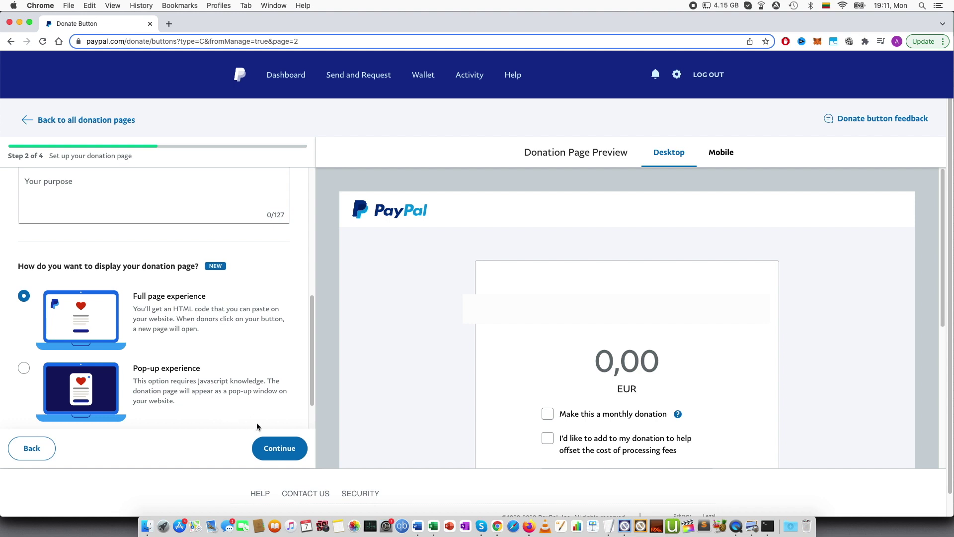
- Move to the donation details step and keep EUR as the donation currency
left_click(275, 448)
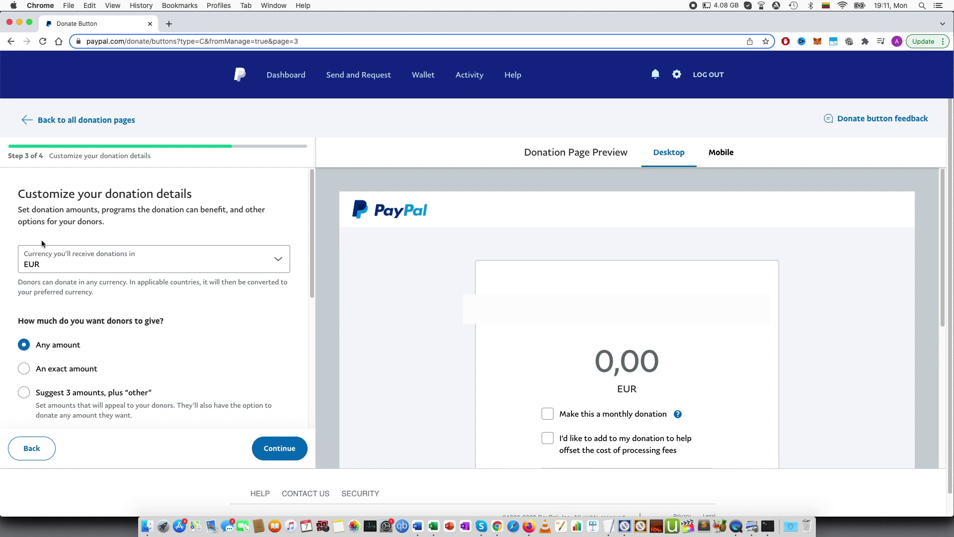
left_click(105, 271)
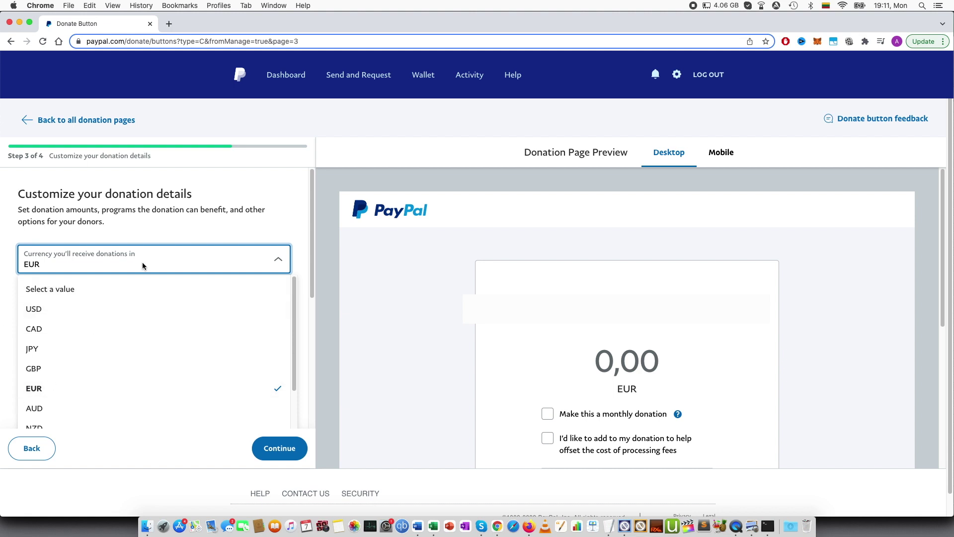
left_click(216, 229)
scroll(127, 308, "down", 2)
scroll(127, 308, "down", 1)
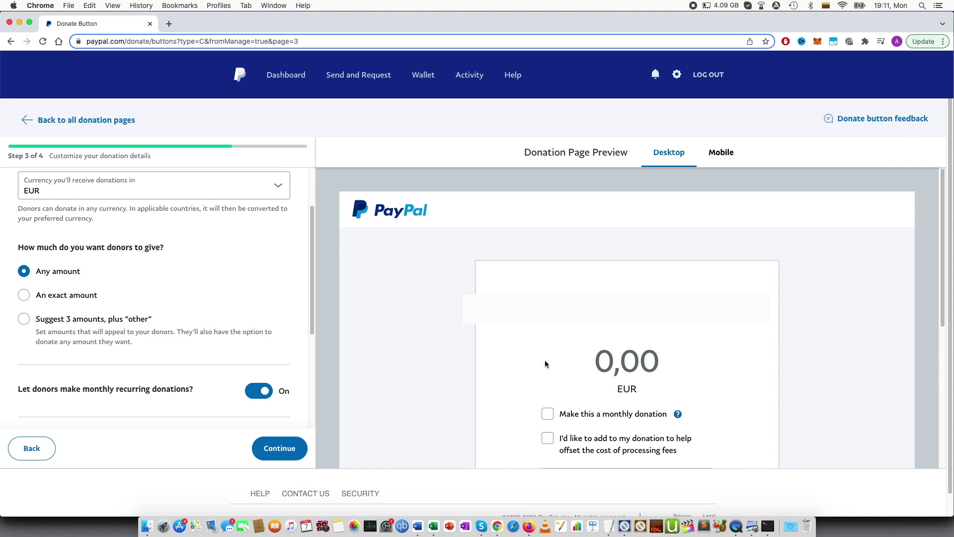
- Try requiring an exact donation amount of 0,1000, then clear it
left_click(63, 298)
left_click(66, 324)
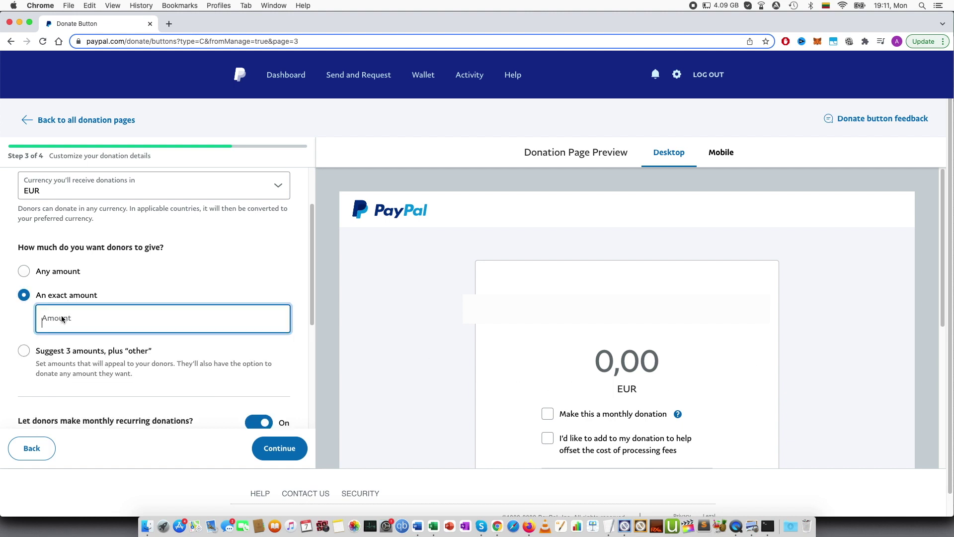
type("0,10")
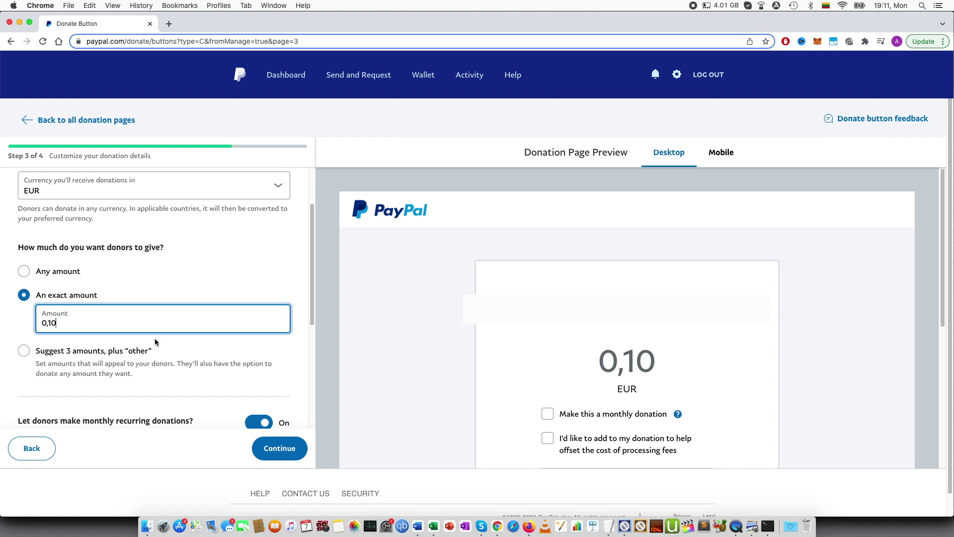
type("00")
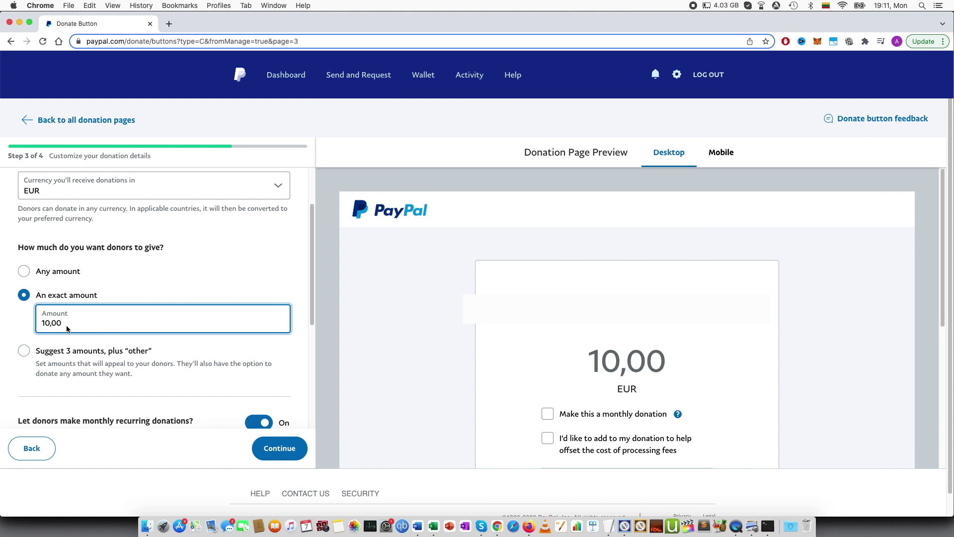
key("BackSpace")
key("BackSpace")
key("BackSpace")
key("BackSpace")
scroll(64, 298, "down", 3)
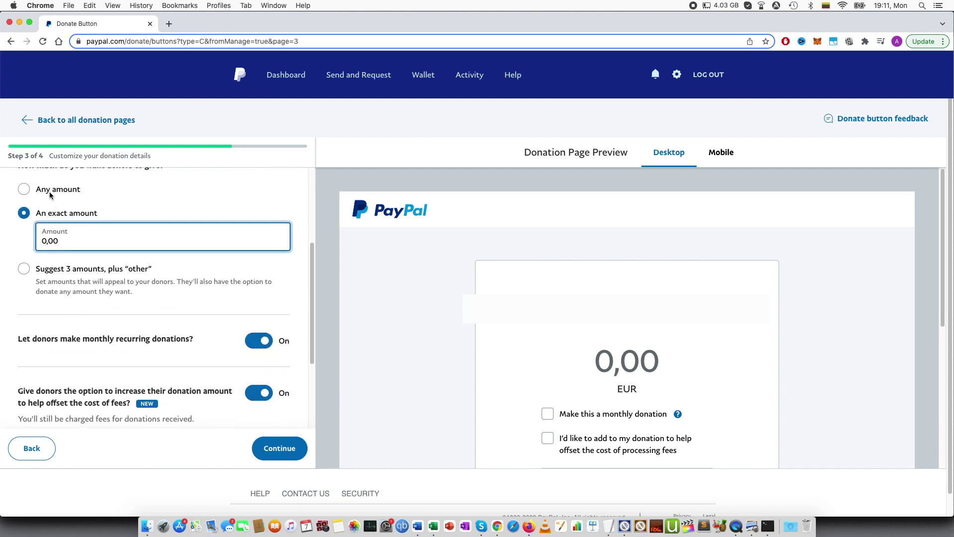
- Offer three suggested amounts of 1,00, 2,00 and 3,00 EUR plus Other
left_click(50, 194)
left_click(72, 237)
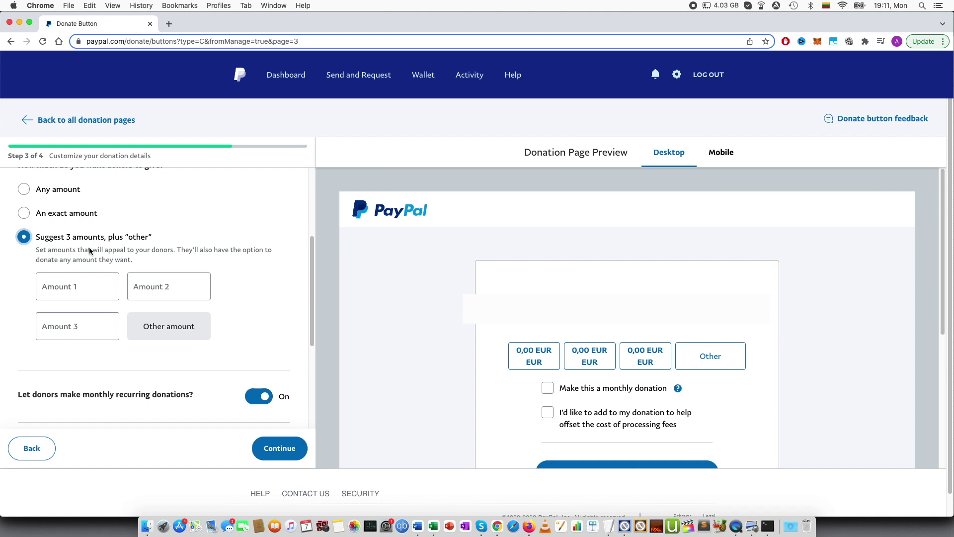
left_click(73, 294)
type("1")
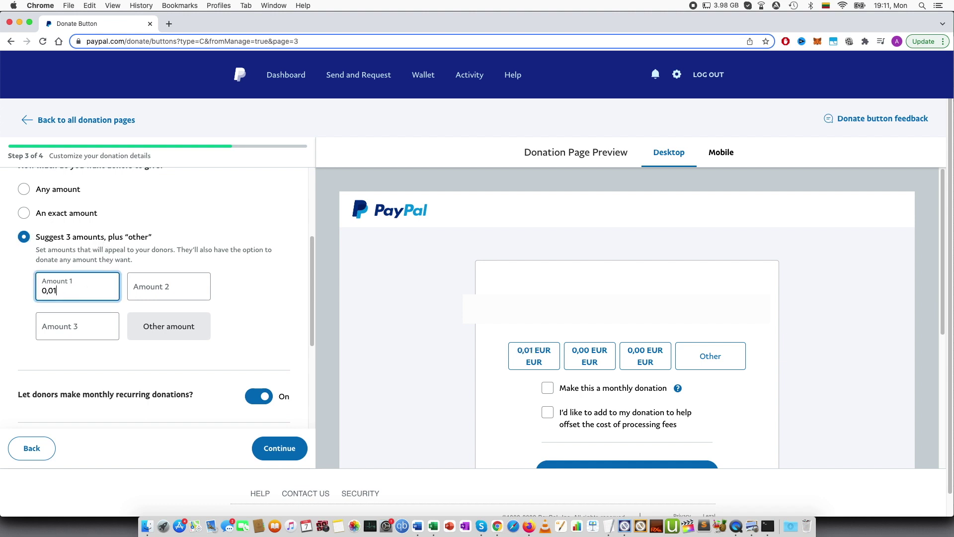
type(",00")
left_click(147, 290)
type("2000")
key("BackSpace")
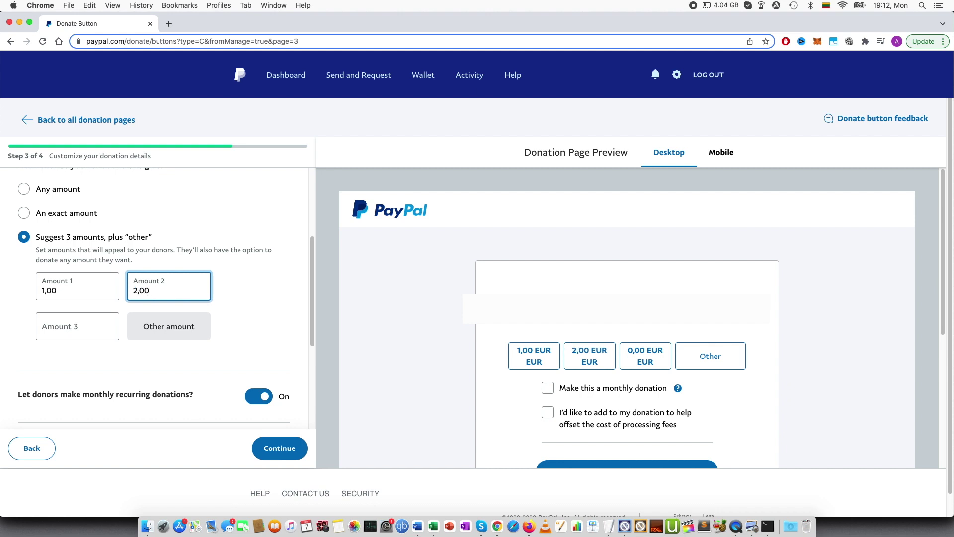
left_click(76, 327)
type("300")
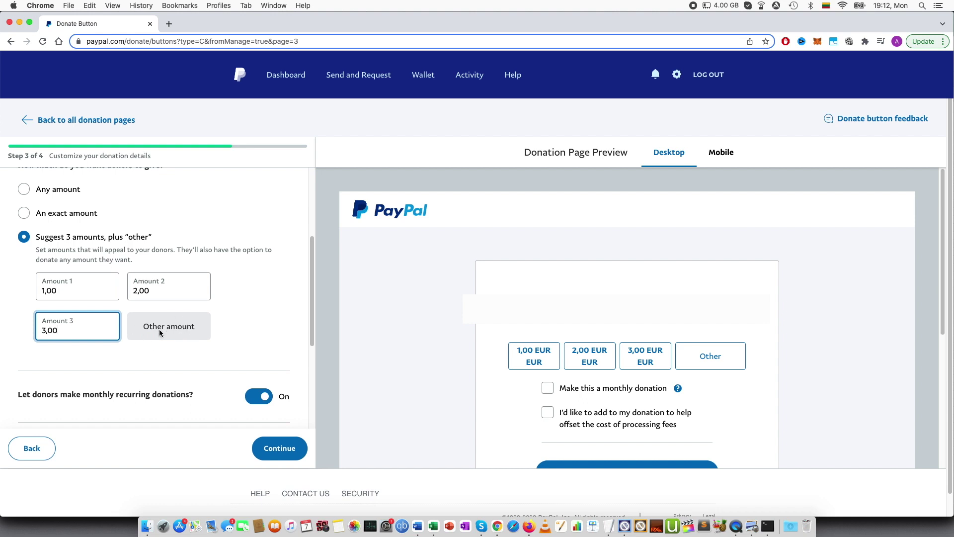
- Select Any amount, leave the monthly and fee-offset toggles on, and continue to Step 4
left_click(59, 191)
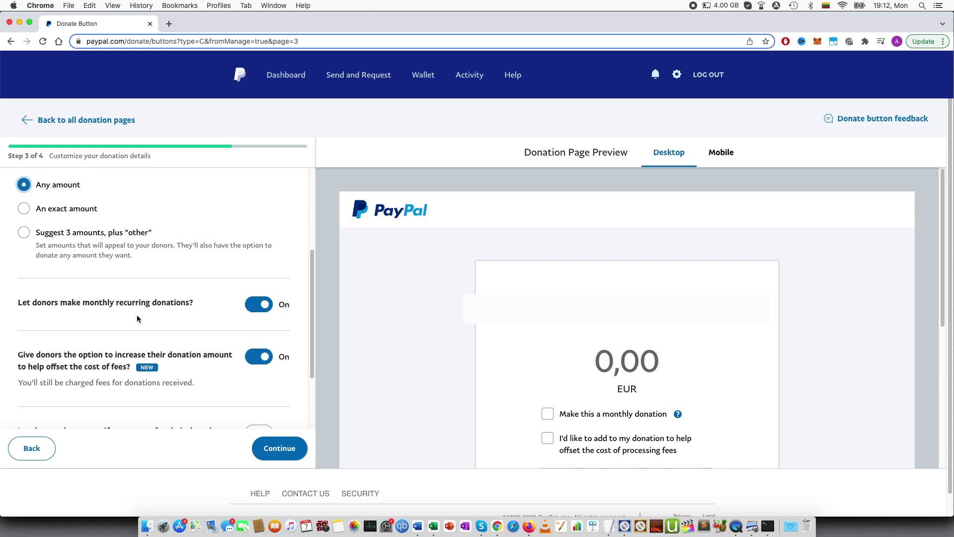
scroll(138, 319, "down", 1)
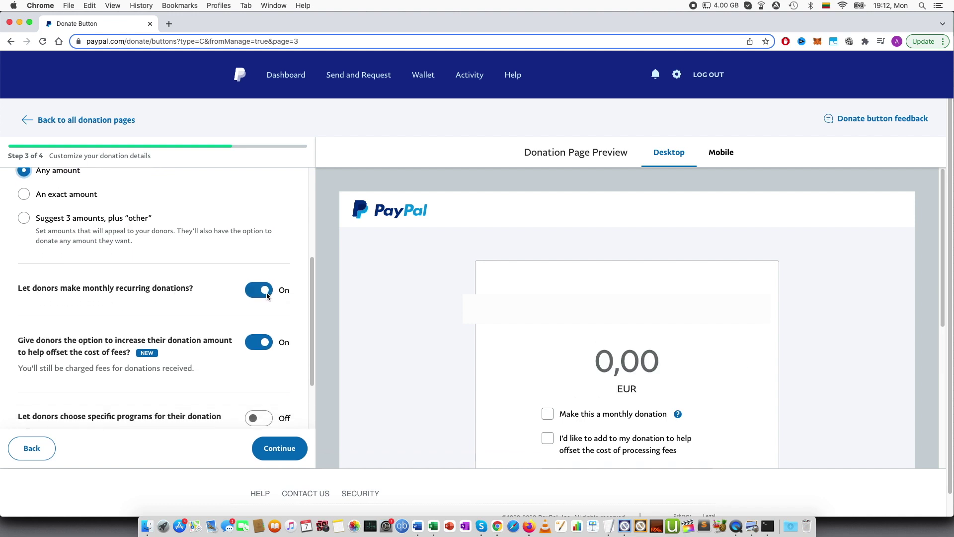
scroll(250, 307, "down", 5)
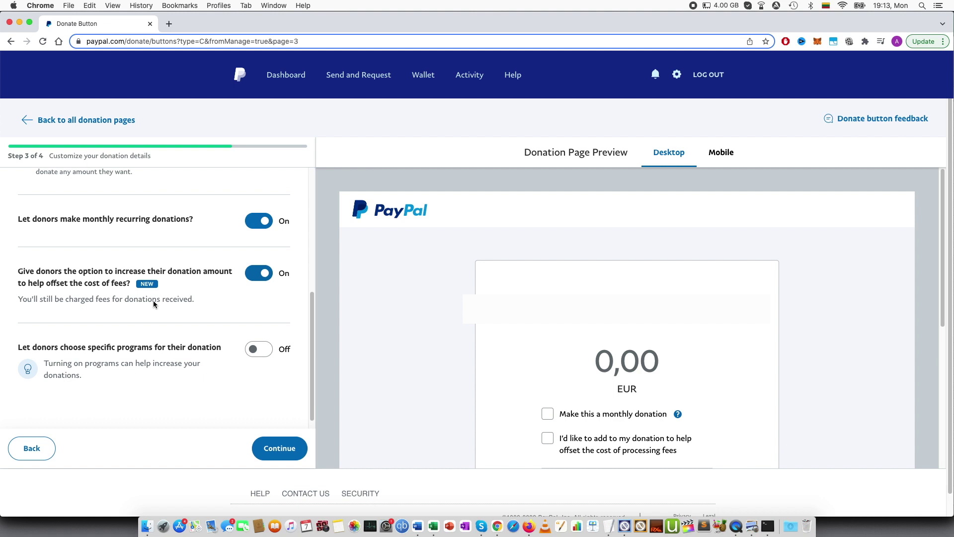
scroll(153, 300, "down", 1)
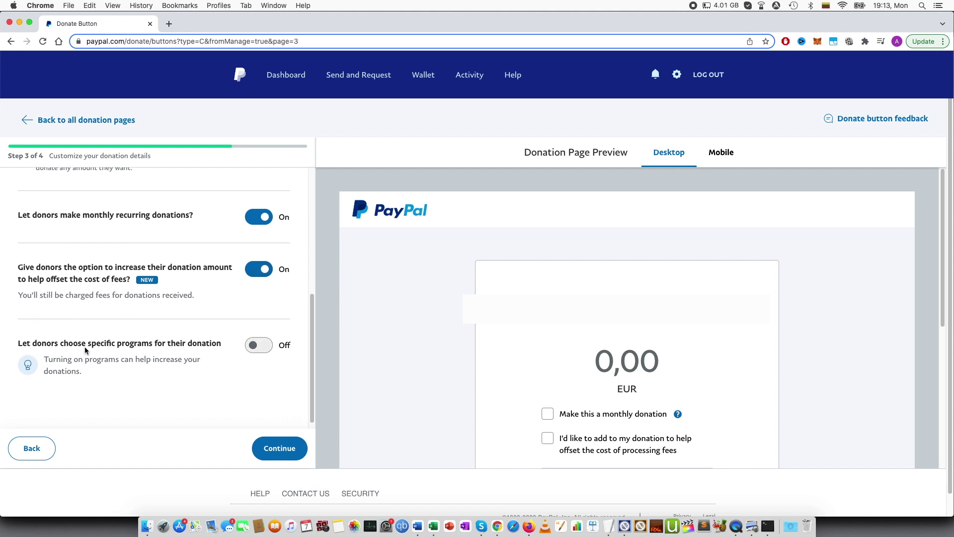
scroll(223, 348, "down", 1)
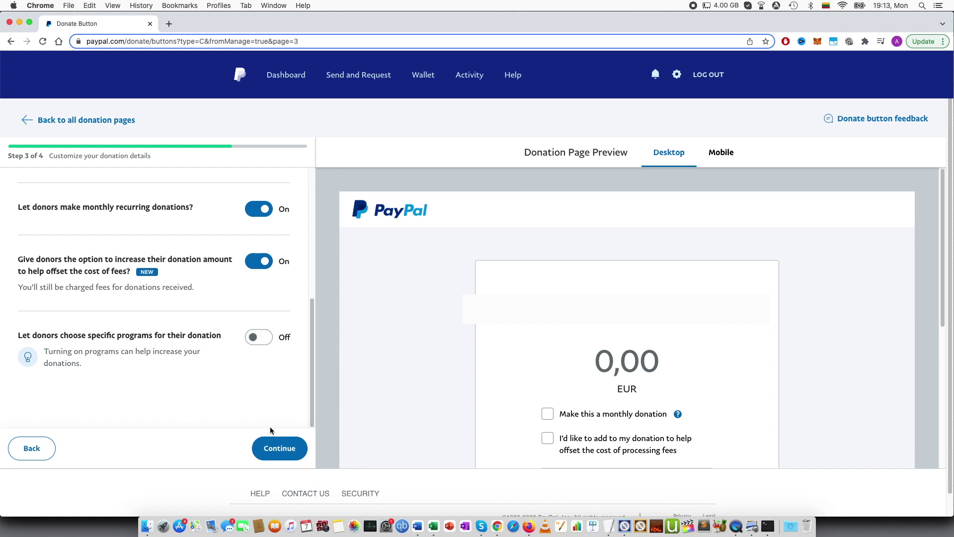
left_click(280, 448)
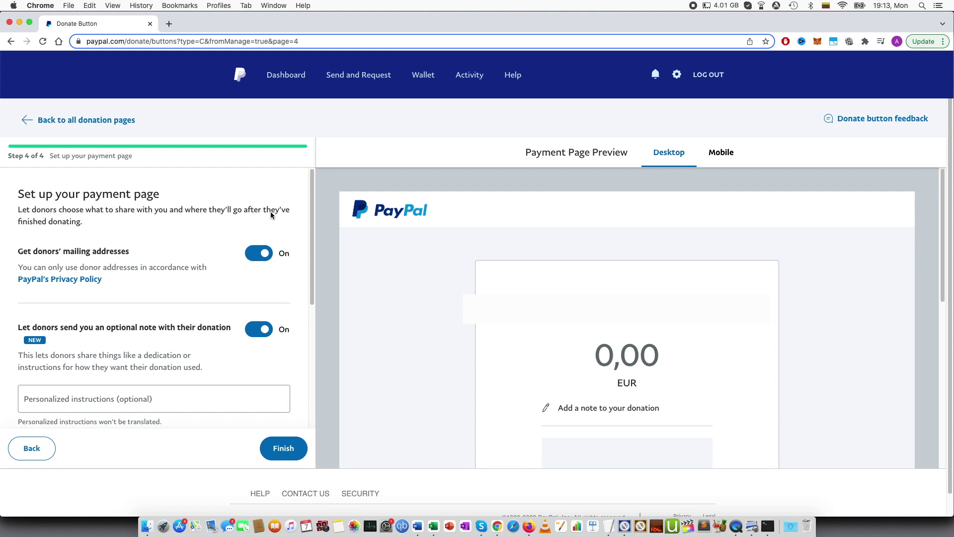
- Scroll through the payment page step to review the mailing address and donor note toggles
scroll(168, 218, "down", 1)
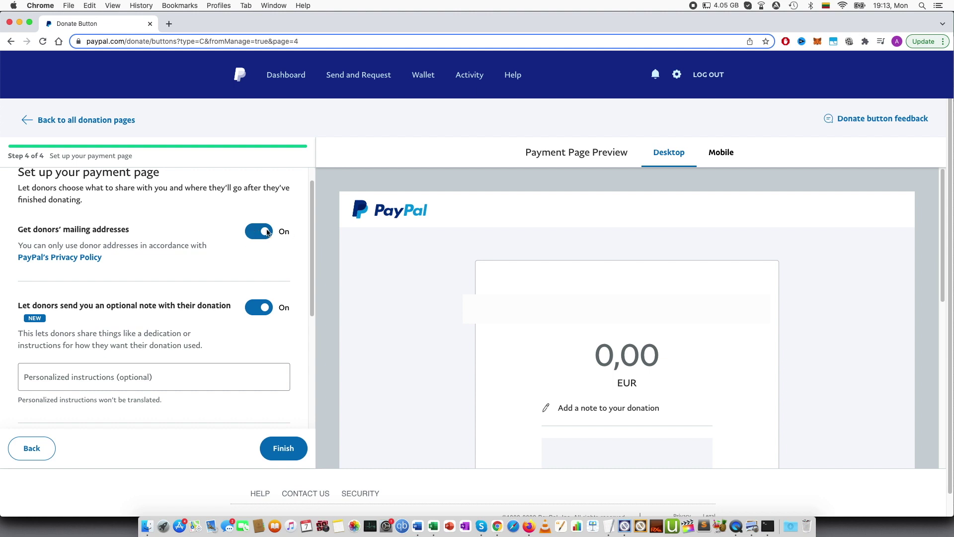
scroll(193, 226, "down", 3)
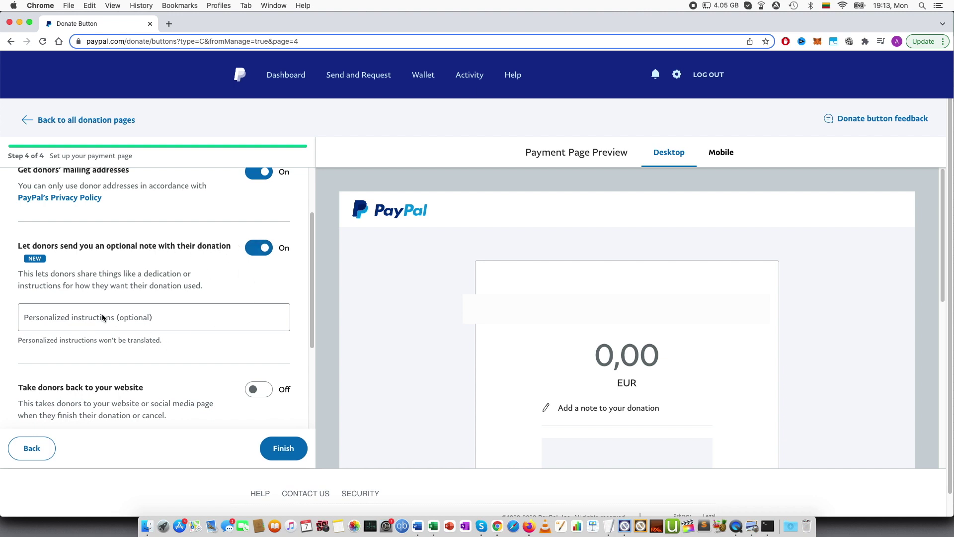
scroll(173, 300, "down", 2)
scroll(173, 299, "down", 2)
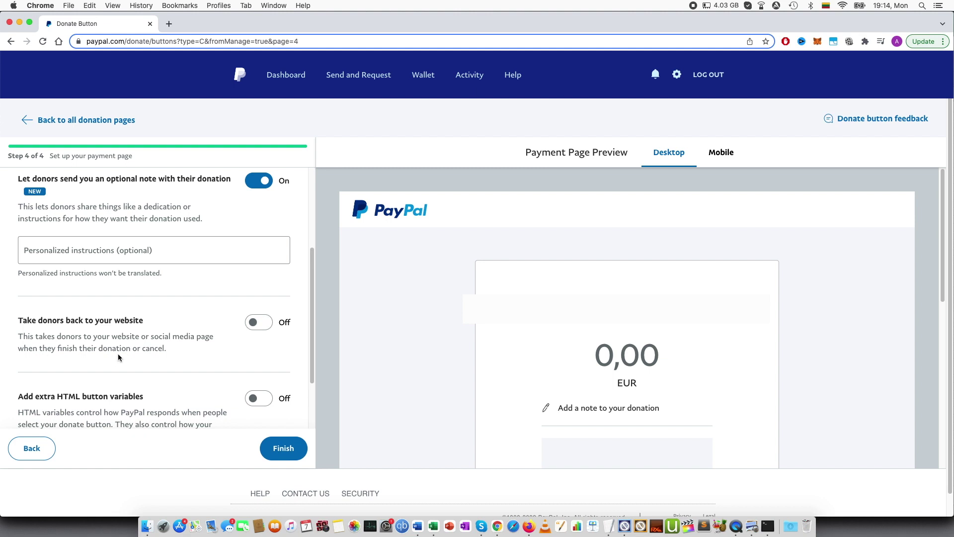
- Turn on 'Take donors back to your website', leaving Cancel URL and Complete URL empty
left_click(252, 321)
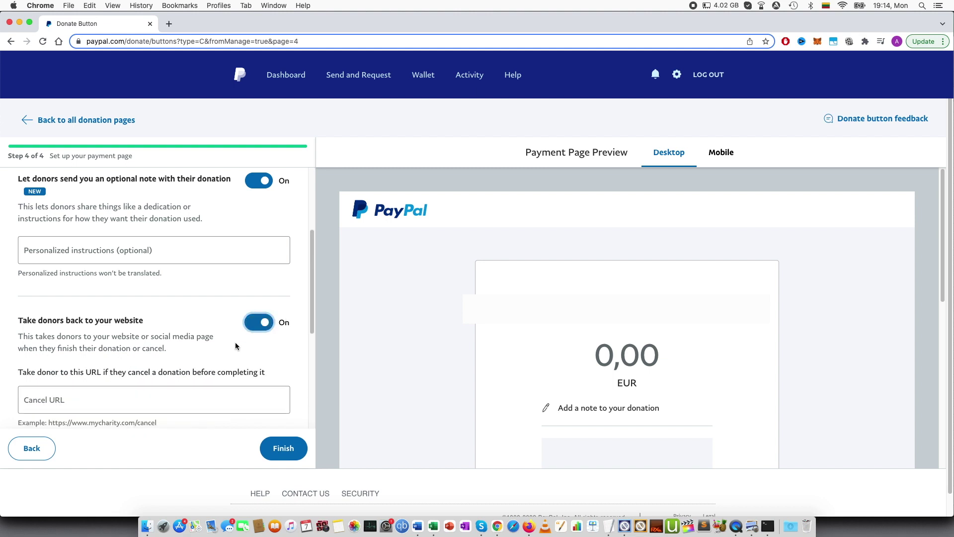
scroll(234, 342, "down", 5)
scroll(171, 322, "up", 1)
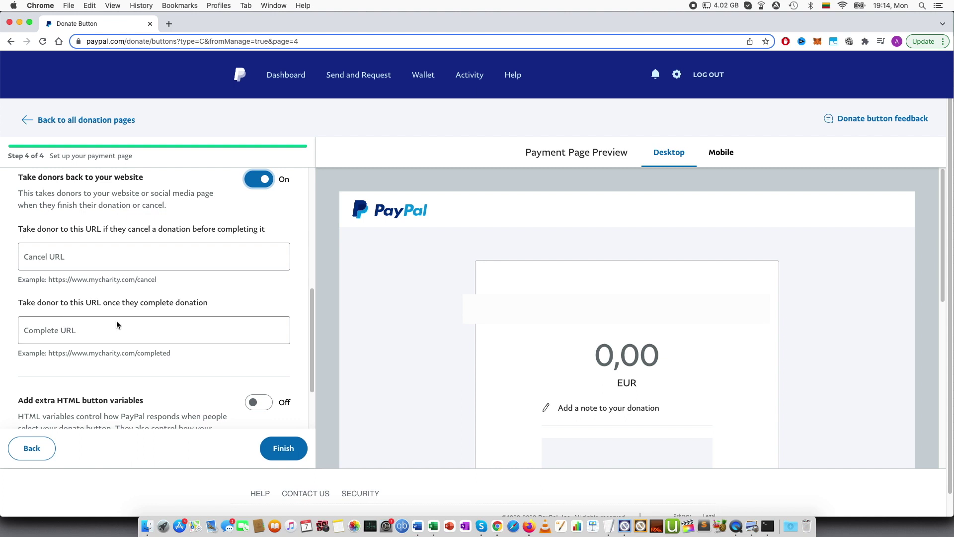
scroll(117, 324, "down", 3)
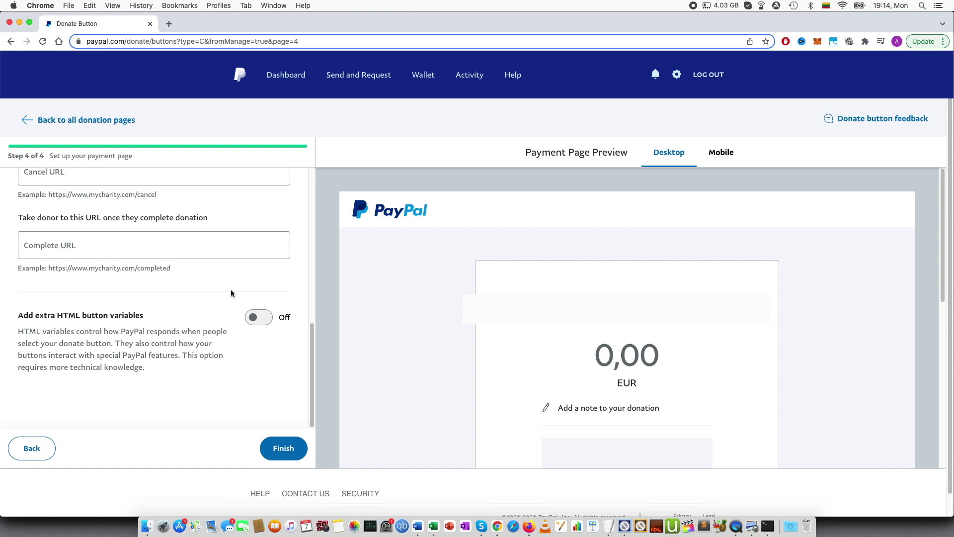
scroll(186, 275, "up", 3)
scroll(253, 297, "down", 3)
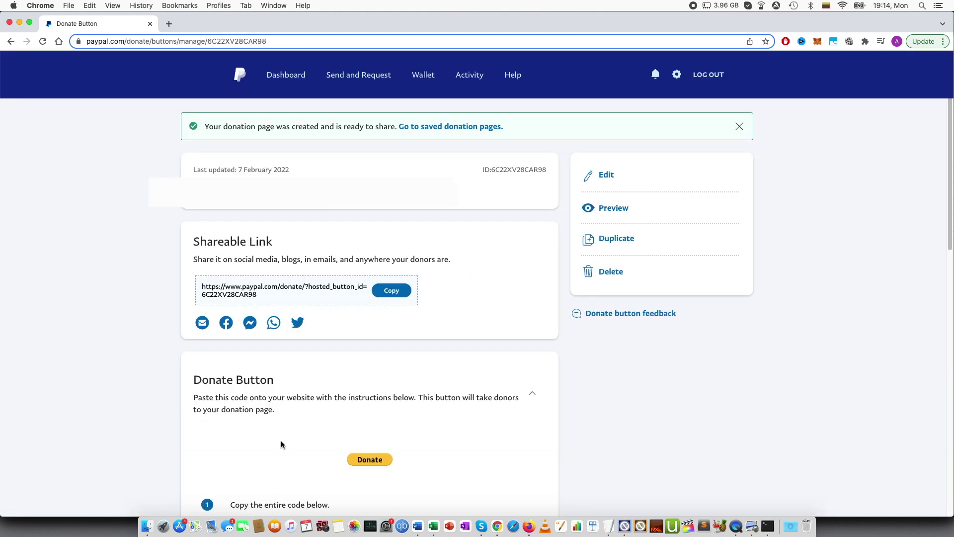
- Copy the shareable donation link
left_click(391, 290)
scroll(432, 326, "down", 1)
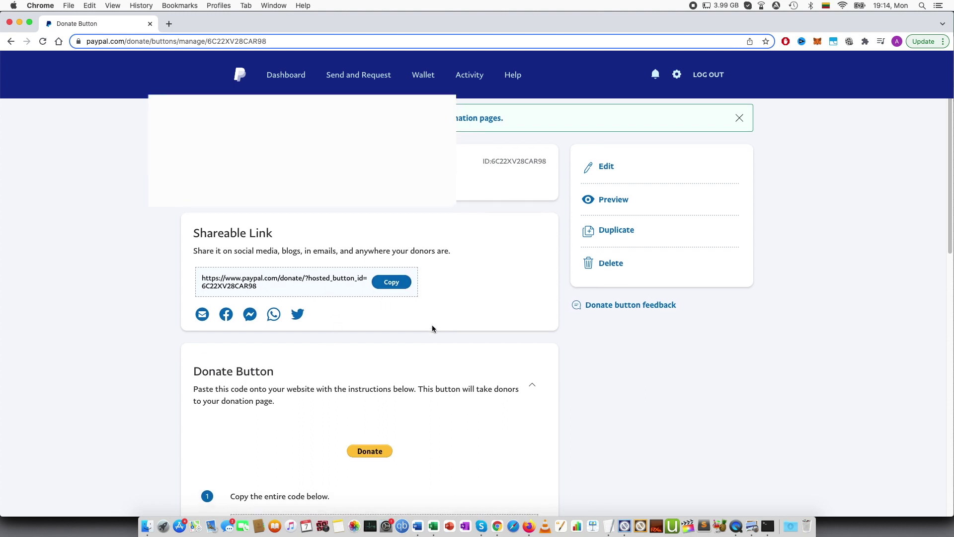
scroll(432, 328, "down", 5)
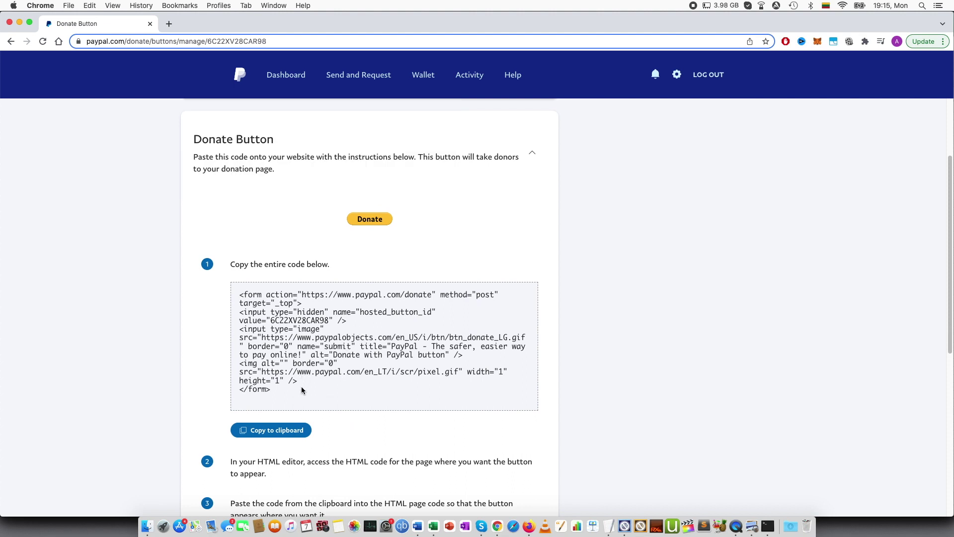
- Copy the Donate button HTML embed code and view the QR code below it
left_click(279, 431)
scroll(392, 344, "down", 5)
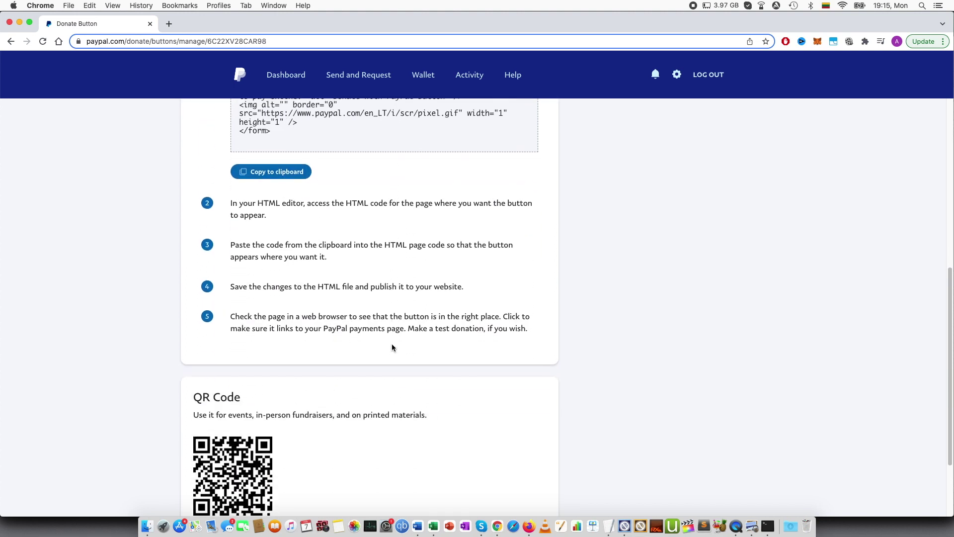
scroll(392, 347, "up", 7)
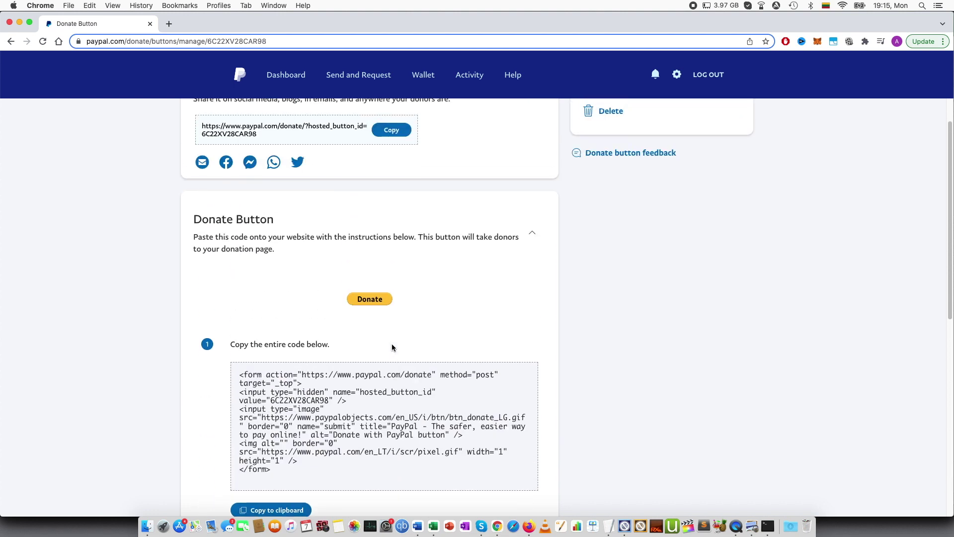
scroll(392, 346, "up", 1)
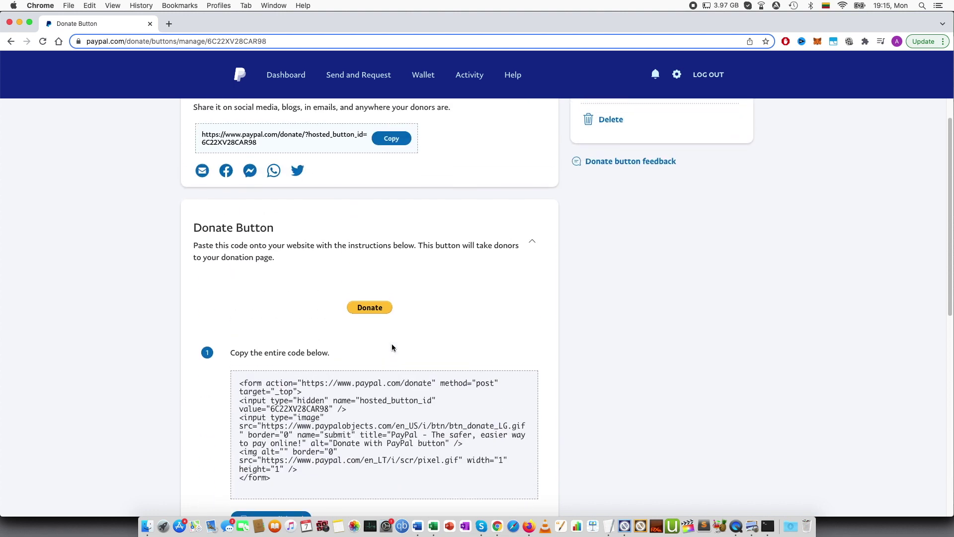